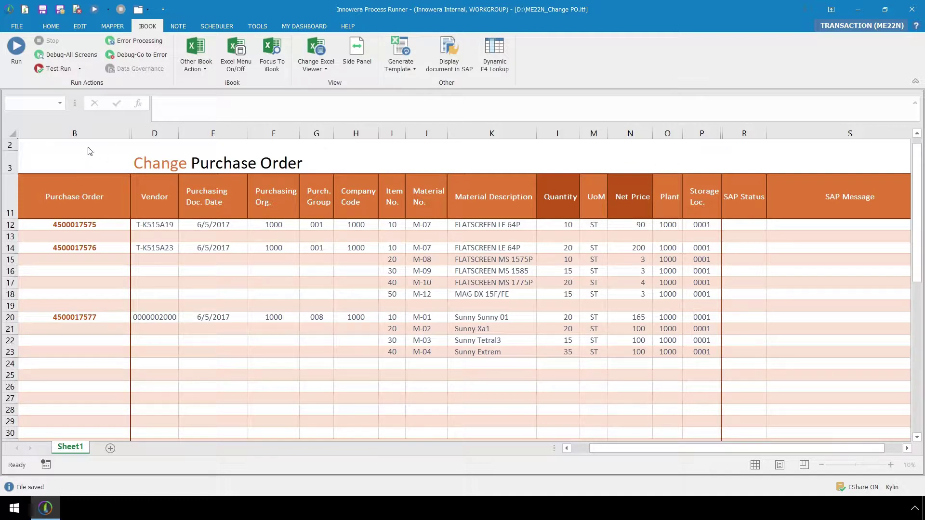
# - Show the ME22N mapping in Advanced View, scrolled to reveal every screen and its Dynamic Skip column
pyautogui.click(114, 27)
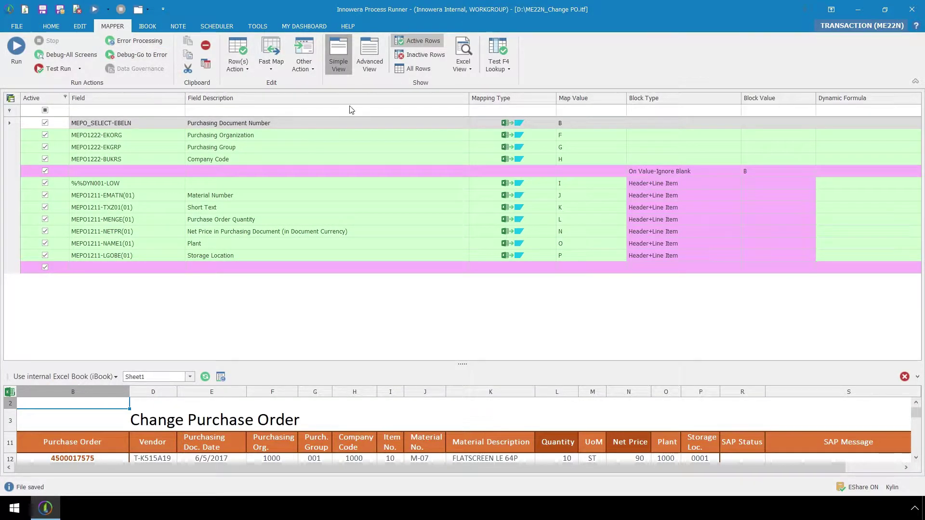
pyautogui.click(370, 63)
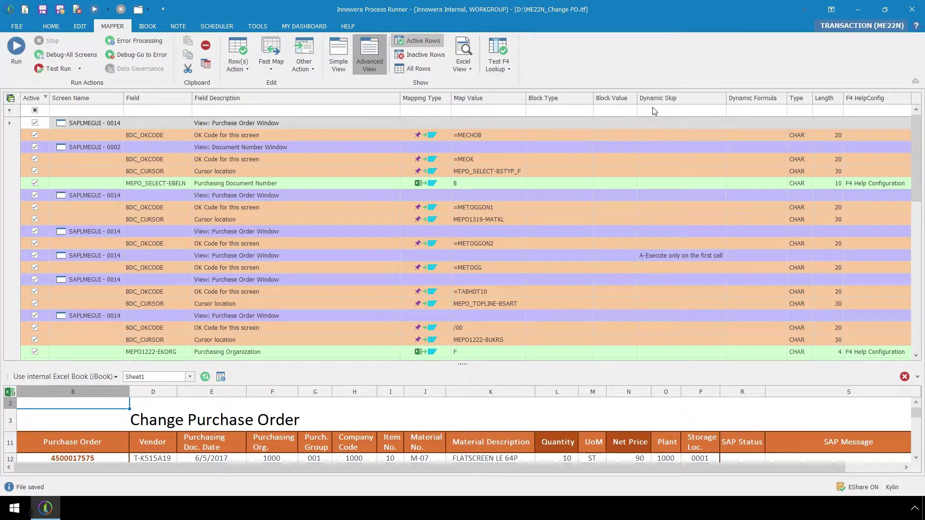
pyautogui.moveTo(917, 137); pyautogui.dragTo(916, 249)
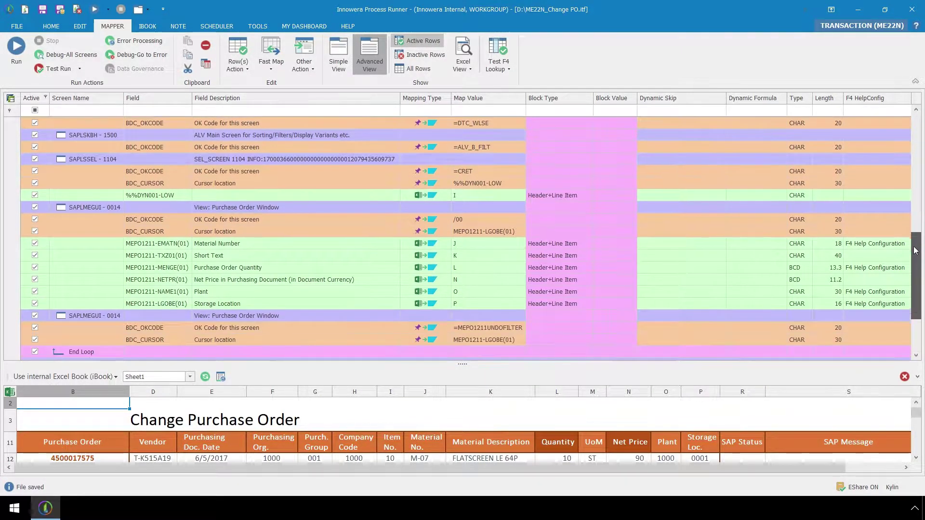
# - Set the MEPO1211-MENGE quantity field's Dynamic Skip to 'A-Skip Excel row on Blank', then return to iBook
pyautogui.click(266, 267)
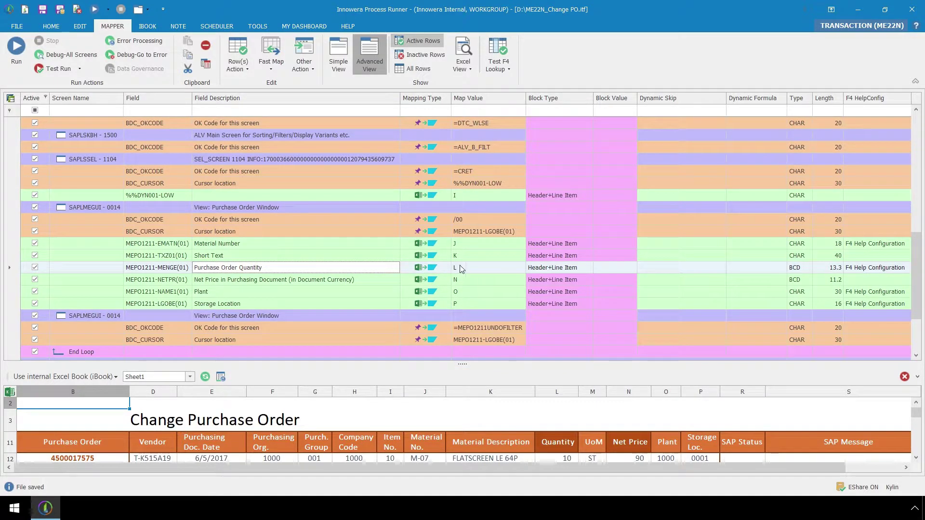
pyautogui.click(718, 268)
pyautogui.click(720, 267)
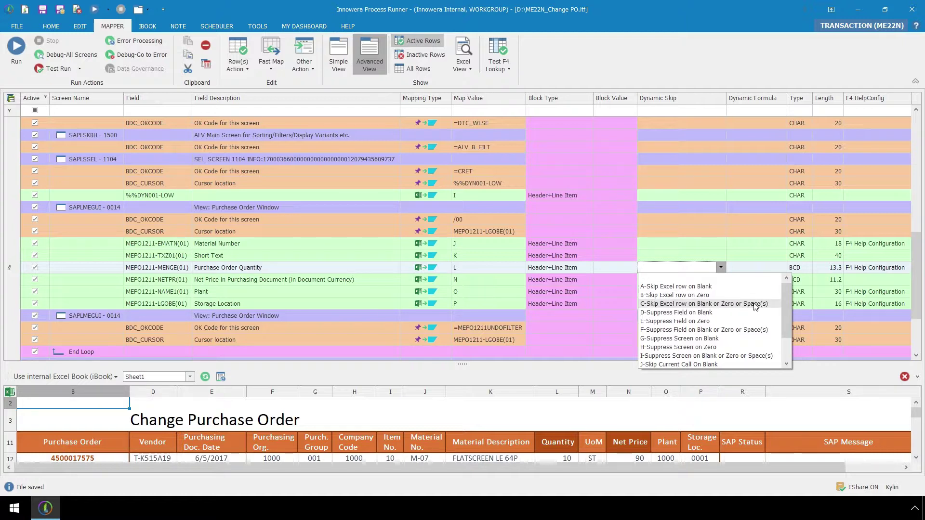
pyautogui.click(713, 286)
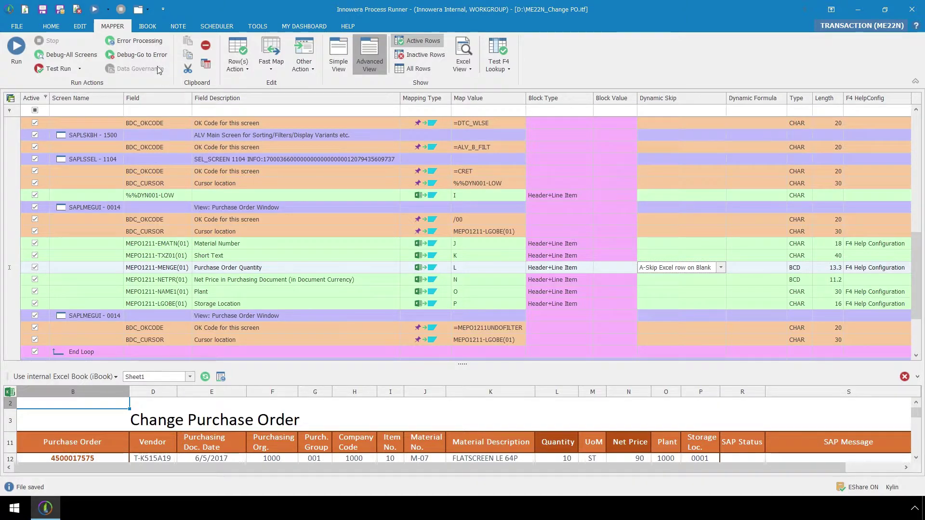
pyautogui.click(146, 29)
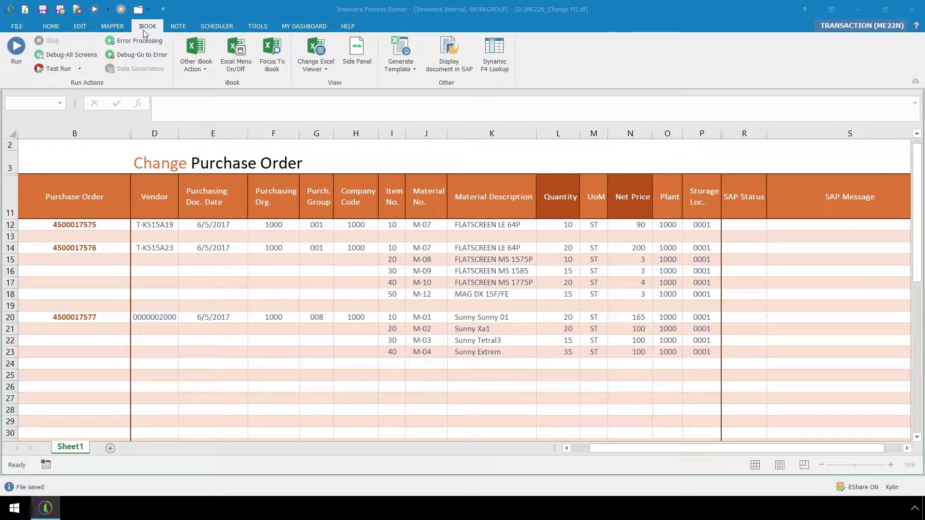
# - Clear the Quantity cells L12, L16, L15 and L17 on the purchase order sheet
pyautogui.click(559, 224)
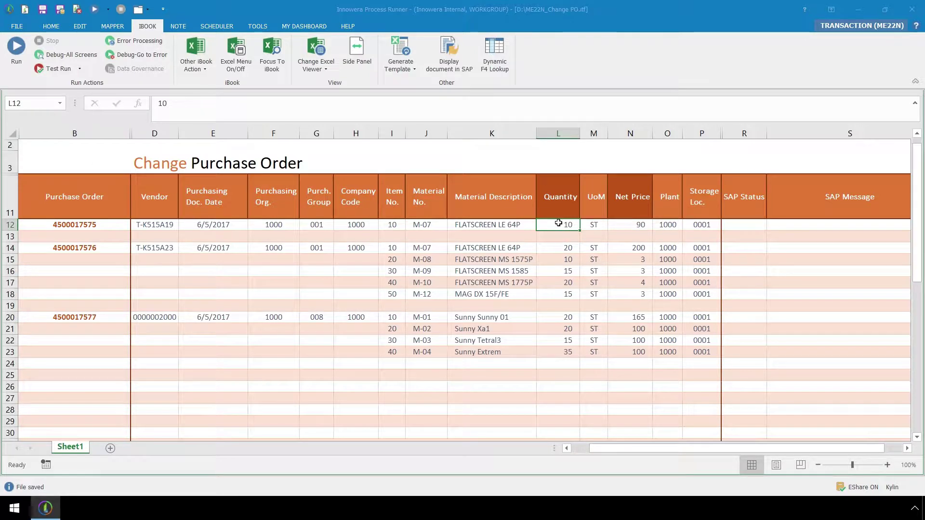
pyautogui.press('Delete')
pyautogui.click(559, 272)
pyautogui.press('Delete')
pyautogui.click(555, 259)
pyautogui.press('Delete')
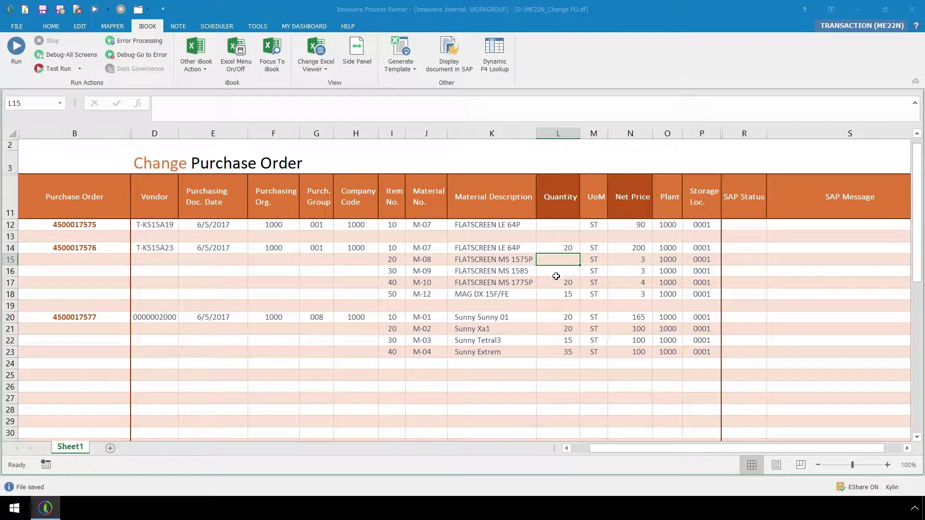
pyautogui.click(556, 284)
pyautogui.press('Delete')
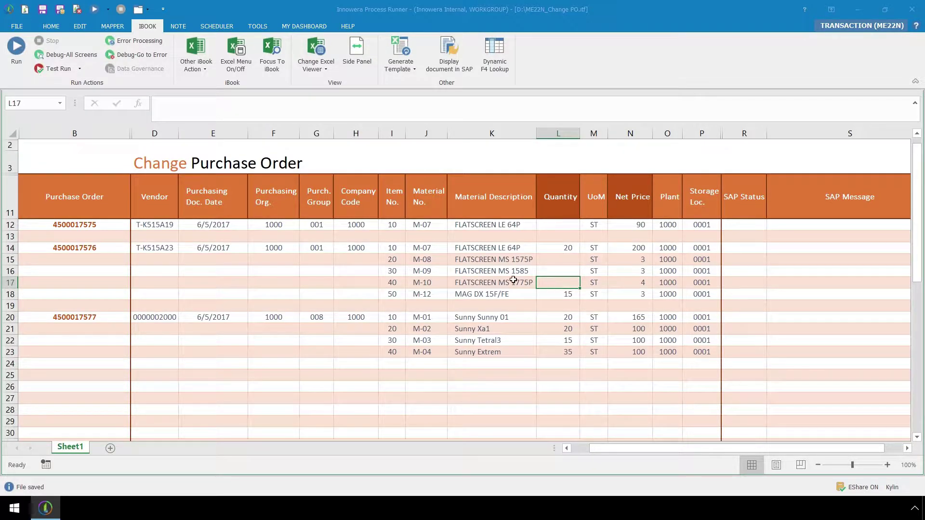
# - Run the changes on DAL 10.51 after entering the SAP password, then hide the Side Panel to view statuses
pyautogui.click(16, 48)
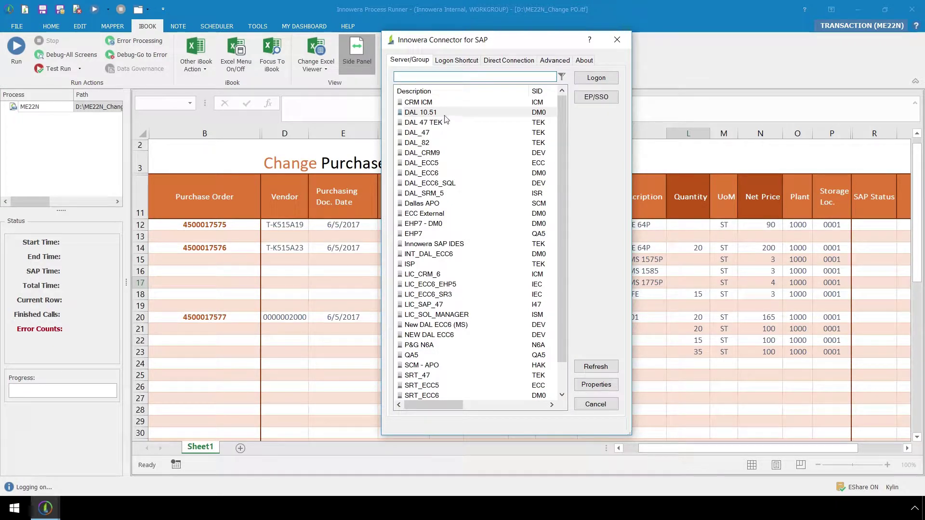
pyautogui.doubleClick(445, 114)
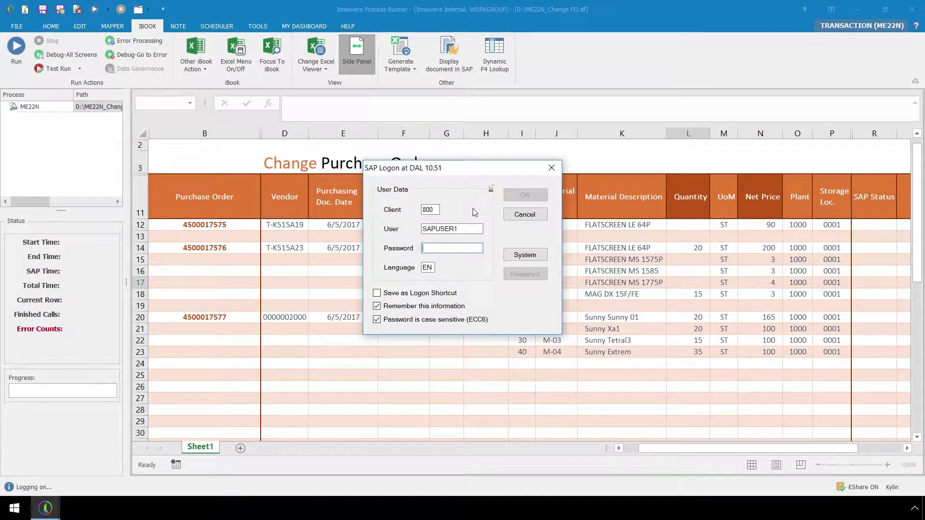
pyautogui.write('**')
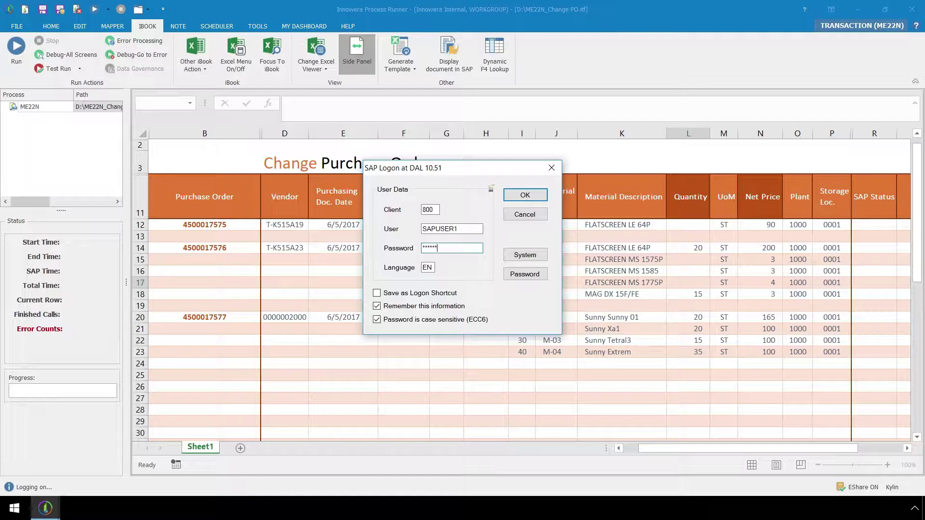
pyautogui.click(525, 195)
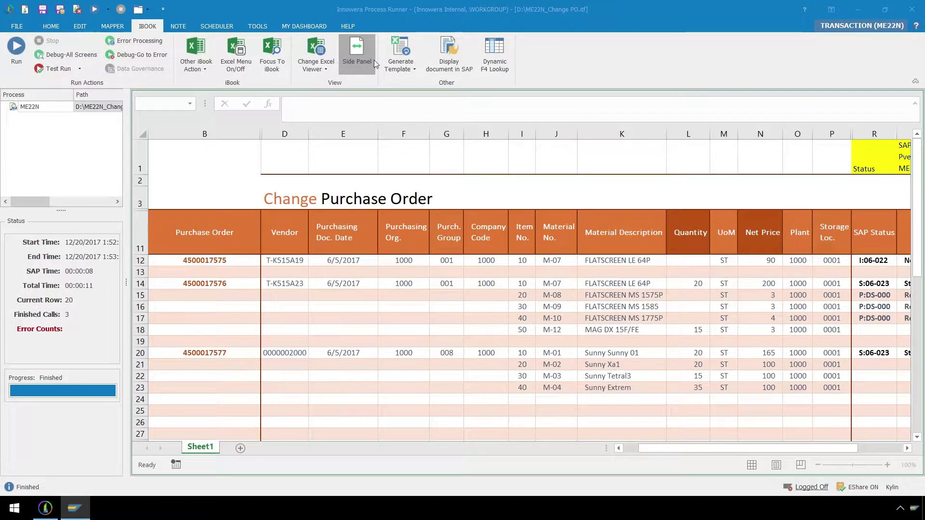
pyautogui.click(373, 60)
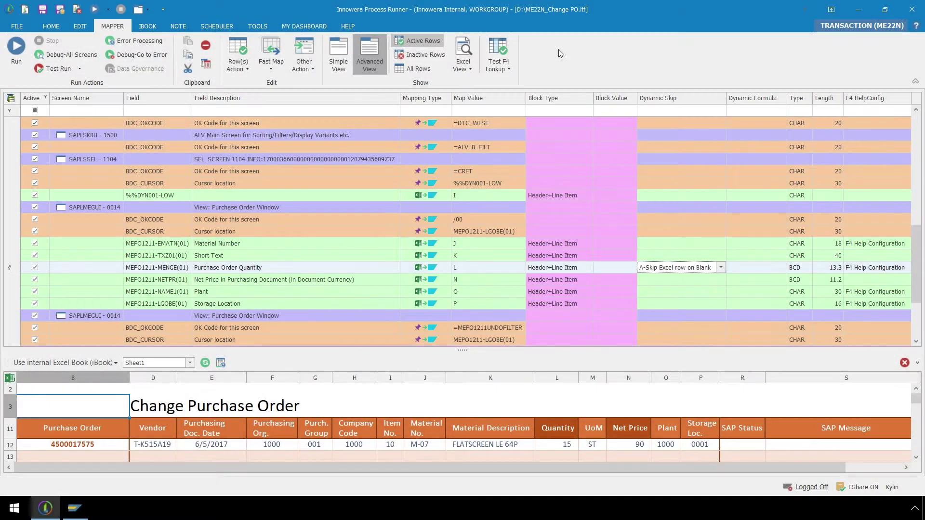
# - Switch the MENGE quantity's Dynamic Skip to 'J-Skip Current Call On Blank'
pyautogui.click(719, 268)
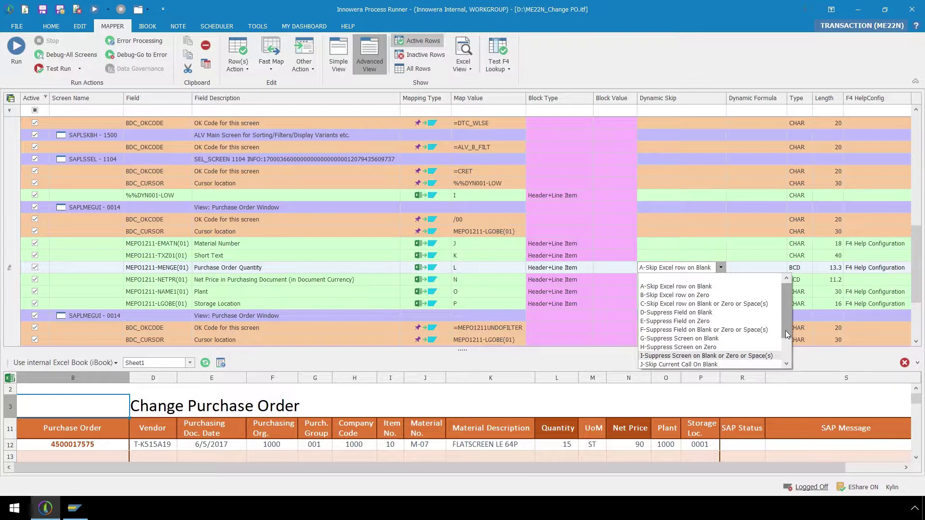
pyautogui.moveTo(785, 331); pyautogui.dragTo(786, 354)
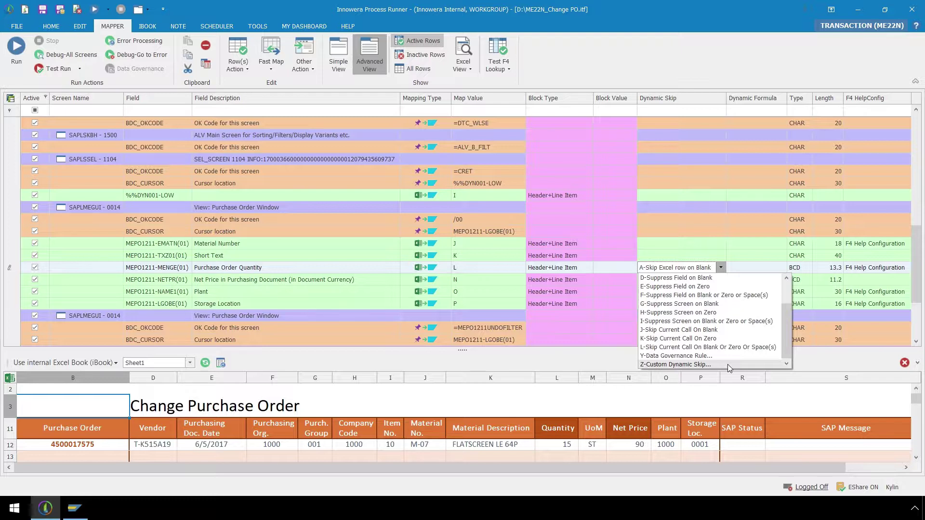
pyautogui.click(725, 332)
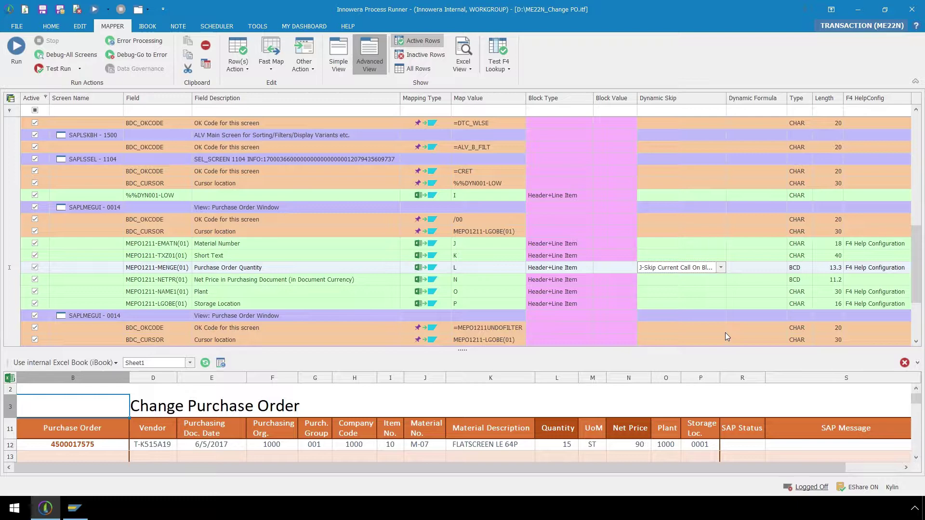
# - Empty quantities L12 and L16 on the iBook sheet and start a new run
pyautogui.click(148, 27)
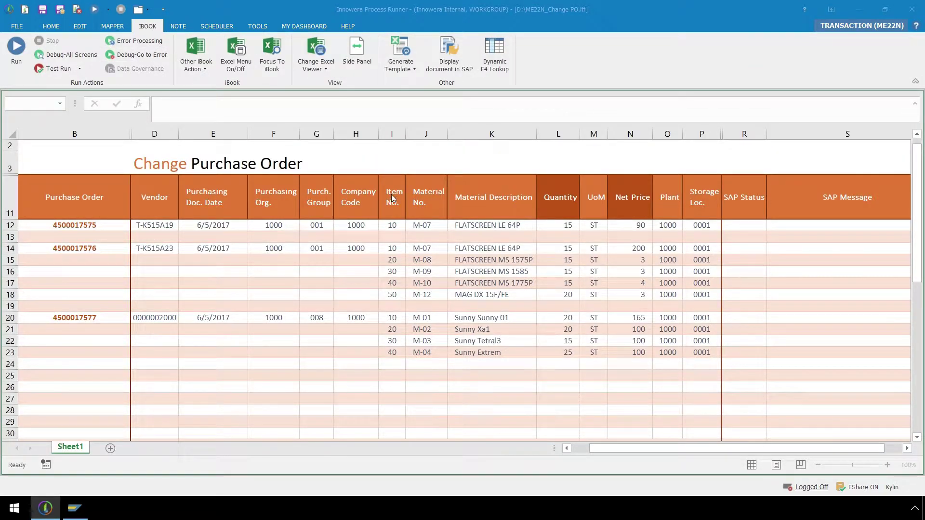
pyautogui.click(551, 224)
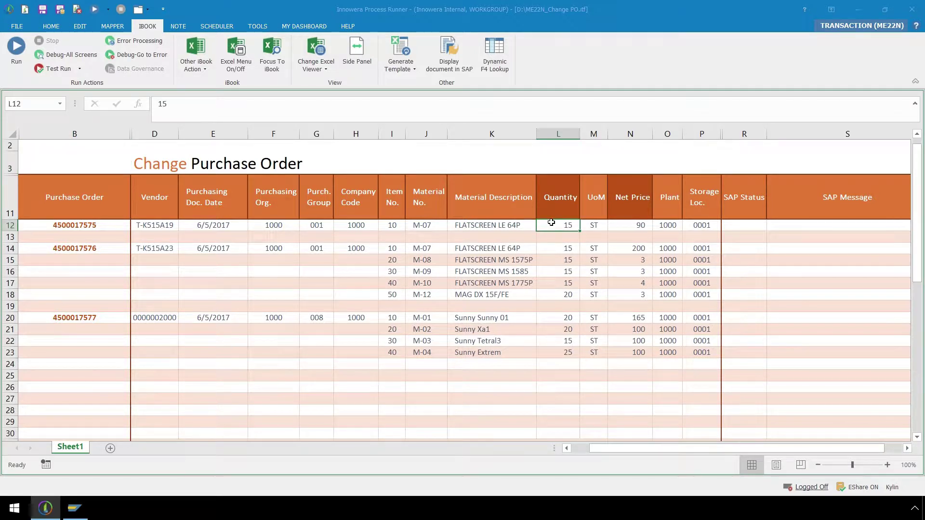
pyautogui.press('Delete')
pyautogui.click(557, 271)
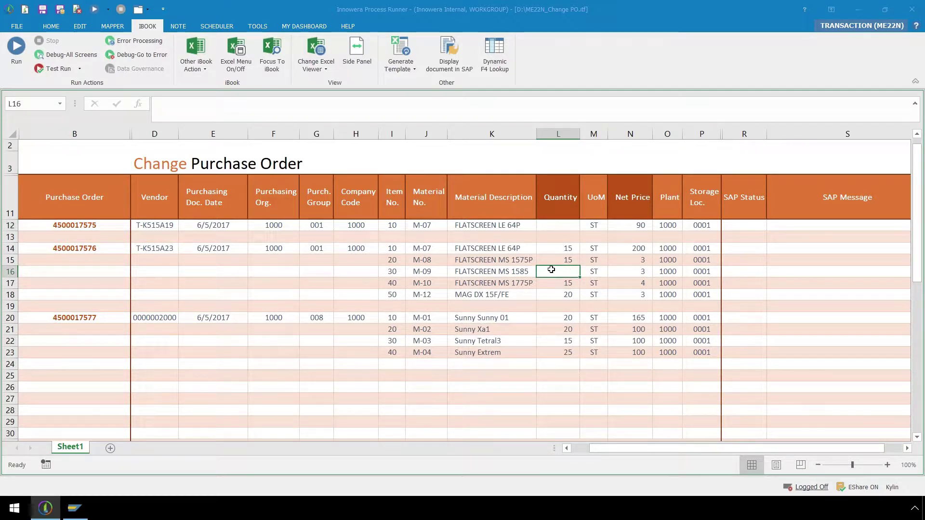
pyautogui.click(18, 57)
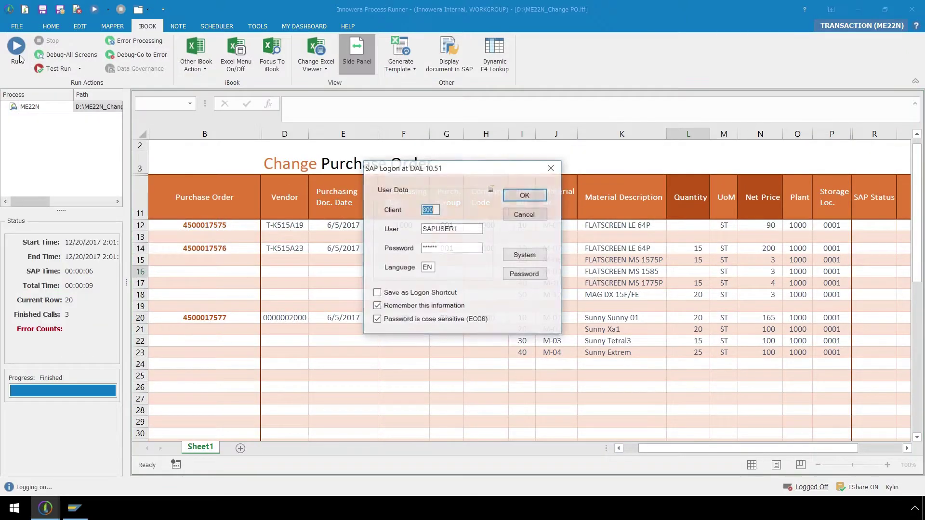
# - Confirm the DAL 10.51 logon and hide the Side Panel after the run finishes
pyautogui.click(521, 196)
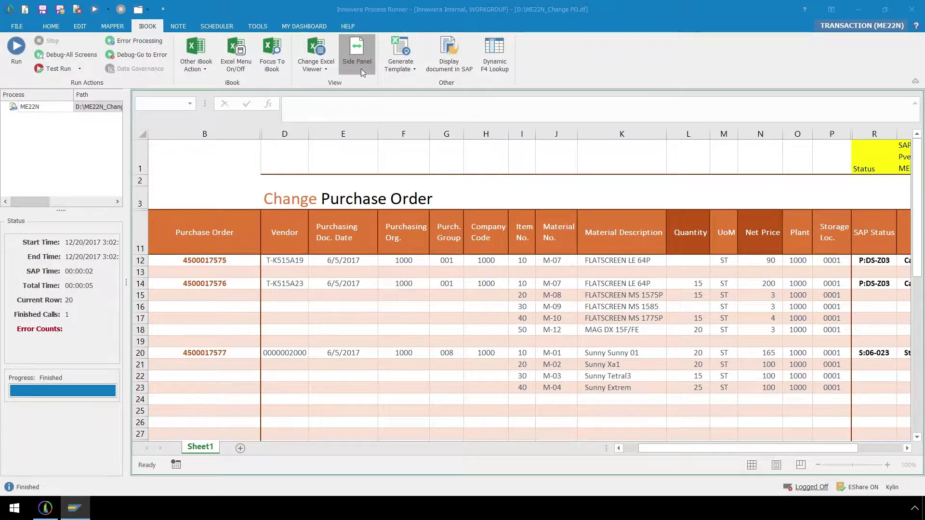
pyautogui.click(357, 55)
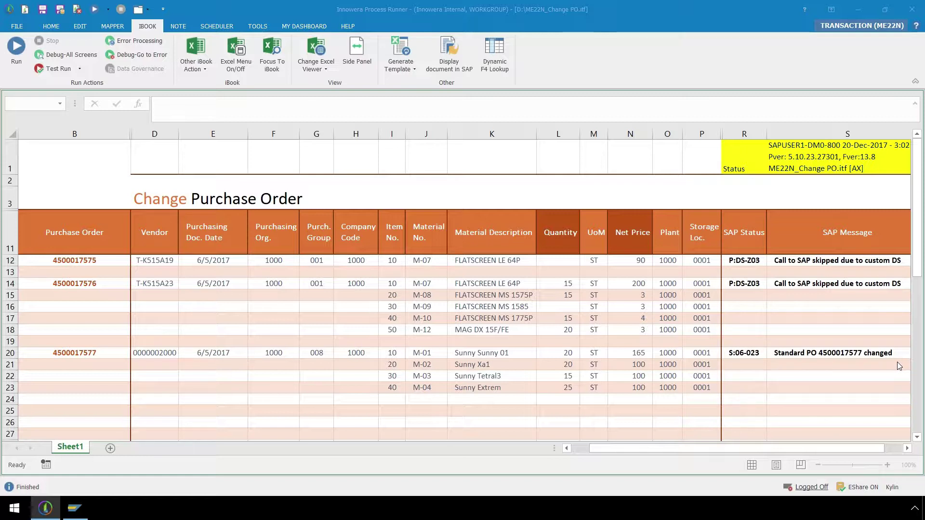
# - In the Mapper, set SAPLMEGUI-0014's Dynamic Skip to 'D-Invert Screen With Previous'
pyautogui.click(118, 29)
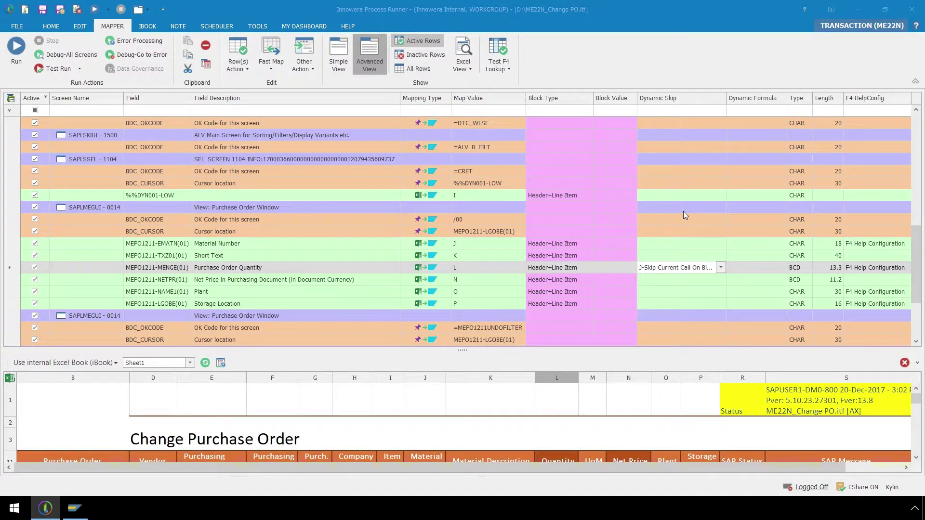
pyautogui.click(722, 209)
pyautogui.click(723, 207)
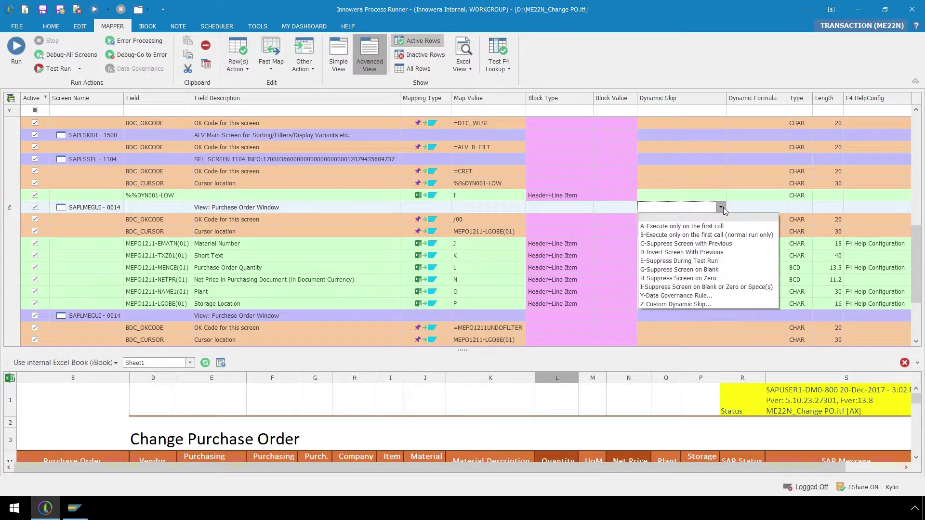
pyautogui.click(735, 256)
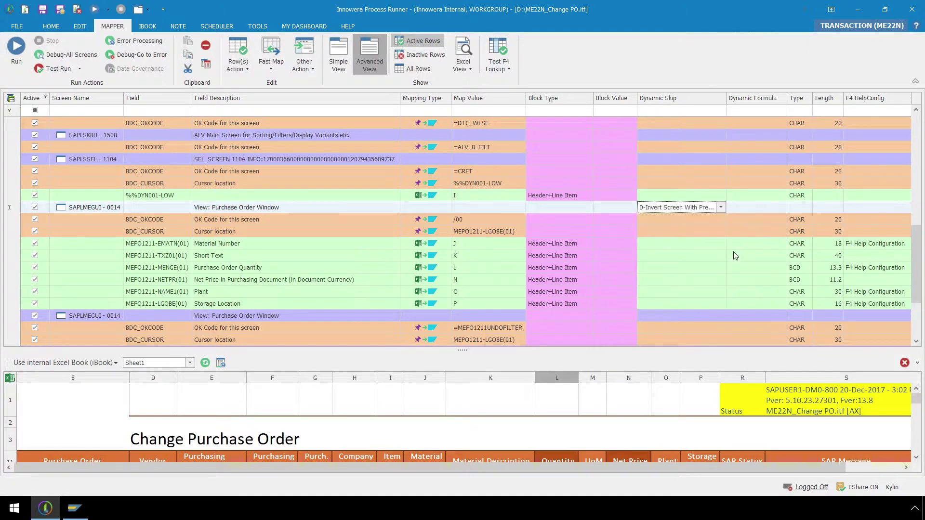
# - Set, then remove, the Dynamic Skip rule on the SAPLSSEL-1104 selection screen
pyautogui.click(722, 161)
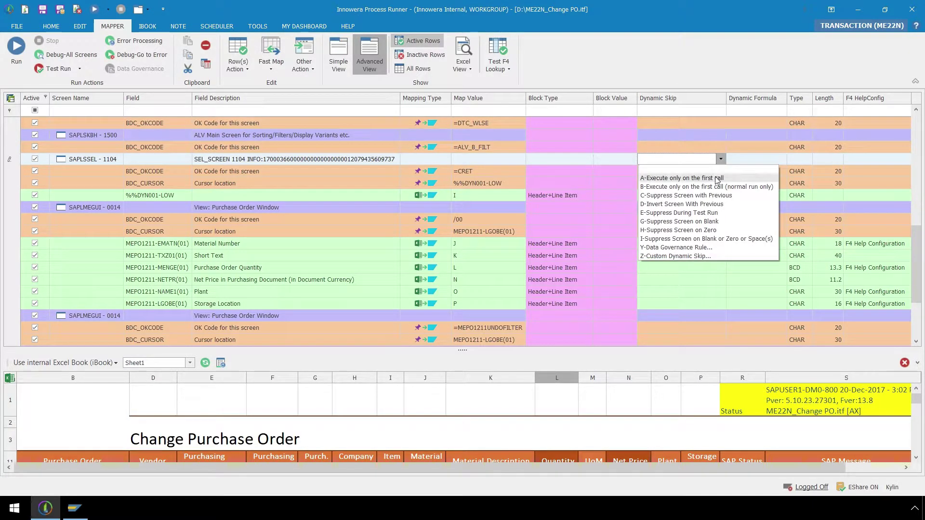
pyautogui.click(716, 178)
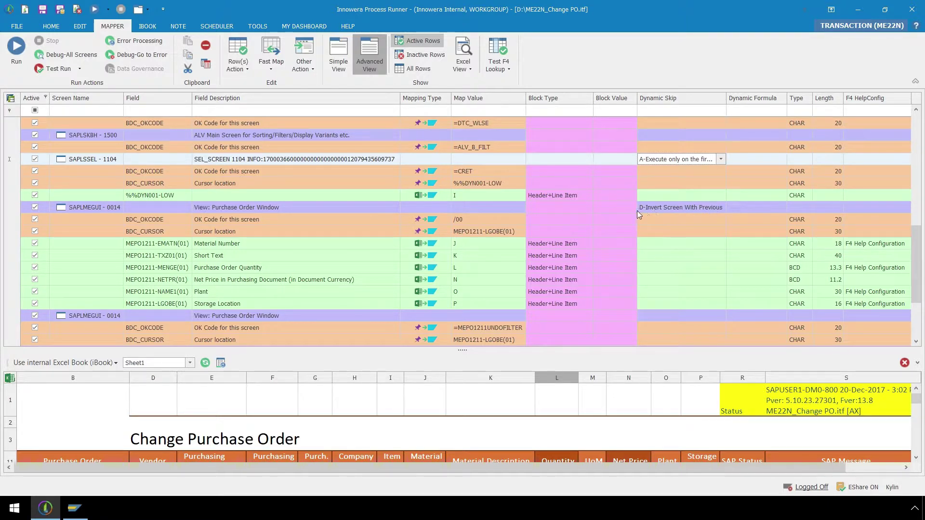
pyautogui.click(721, 159)
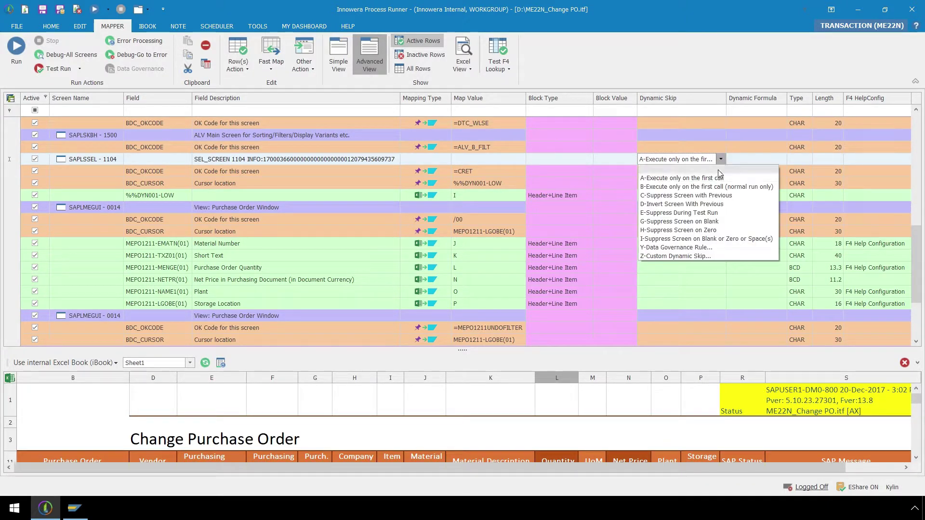
pyautogui.press('Escape')
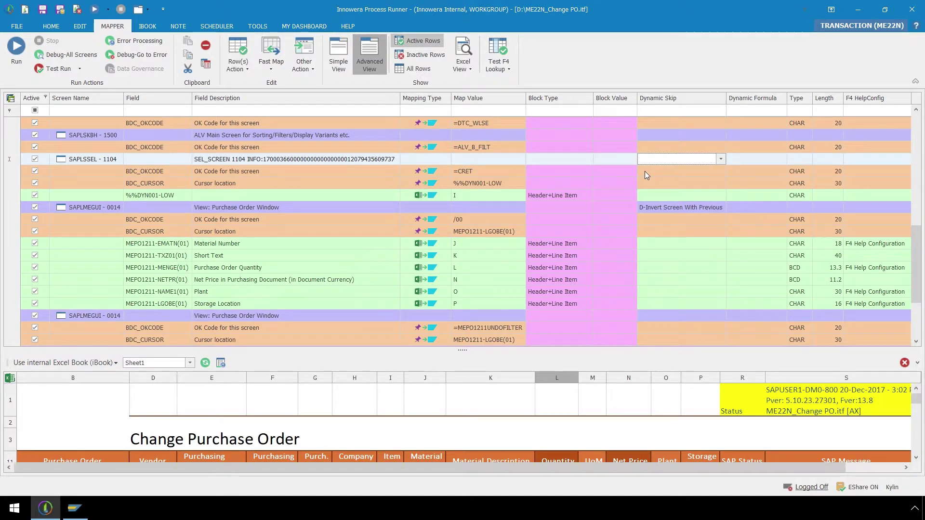